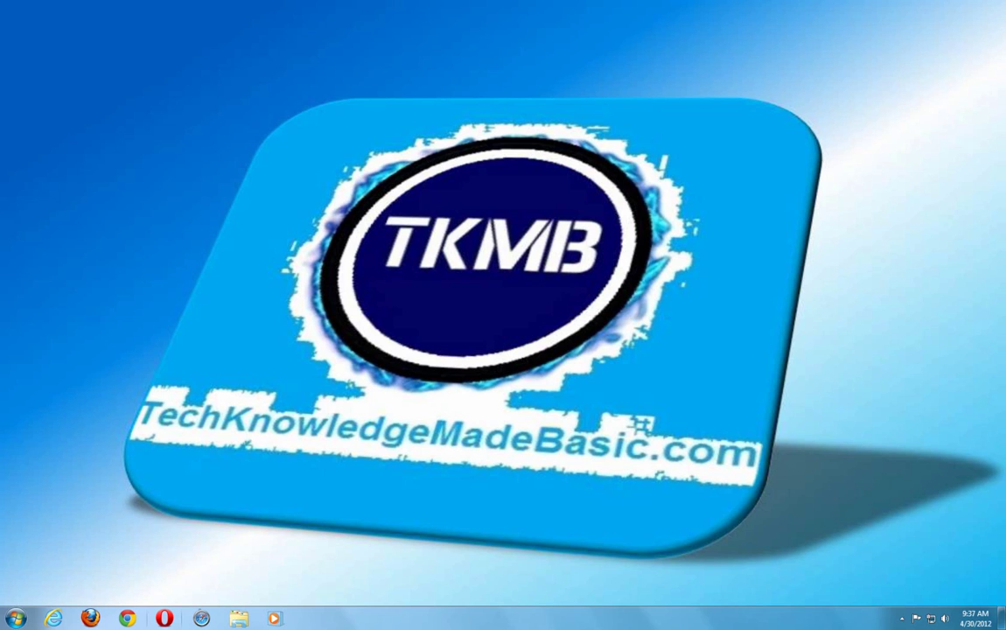
Step: Open the computer's System properties from the Start menu Computer entry, then close it
left_click(16, 619)
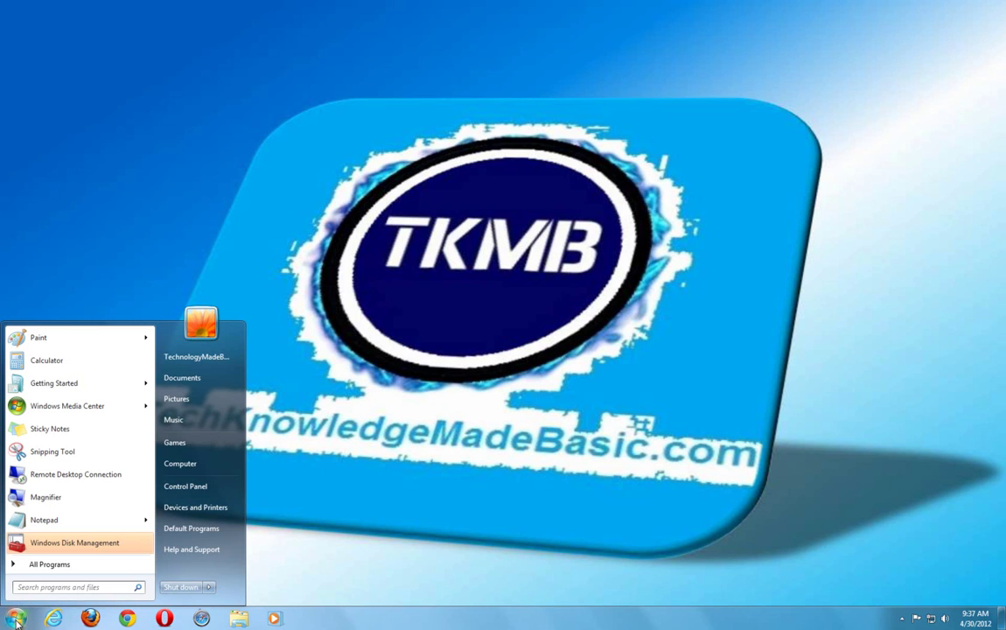
right_click(192, 465)
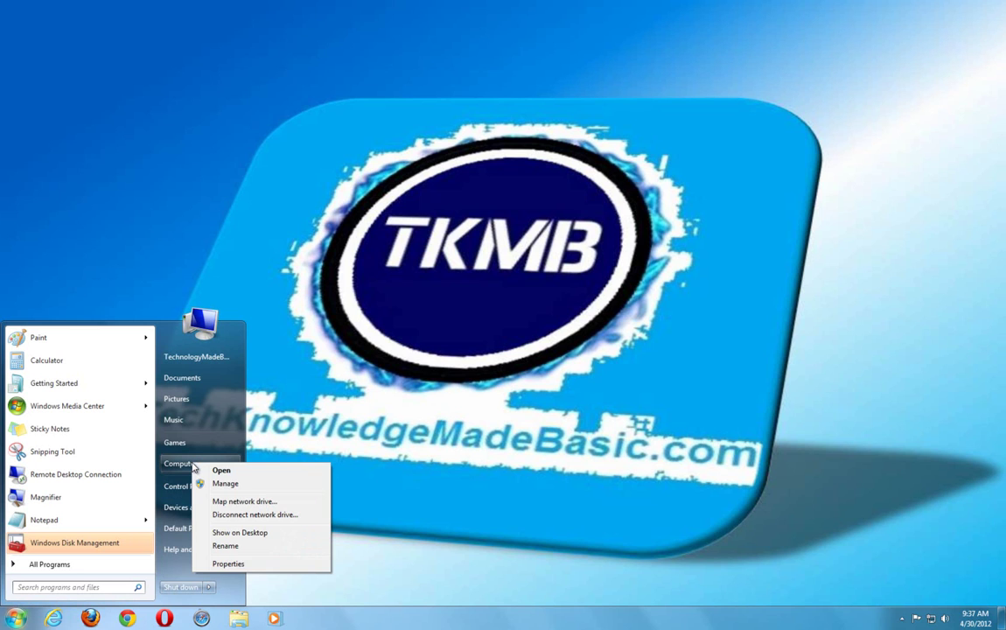
left_click(226, 564)
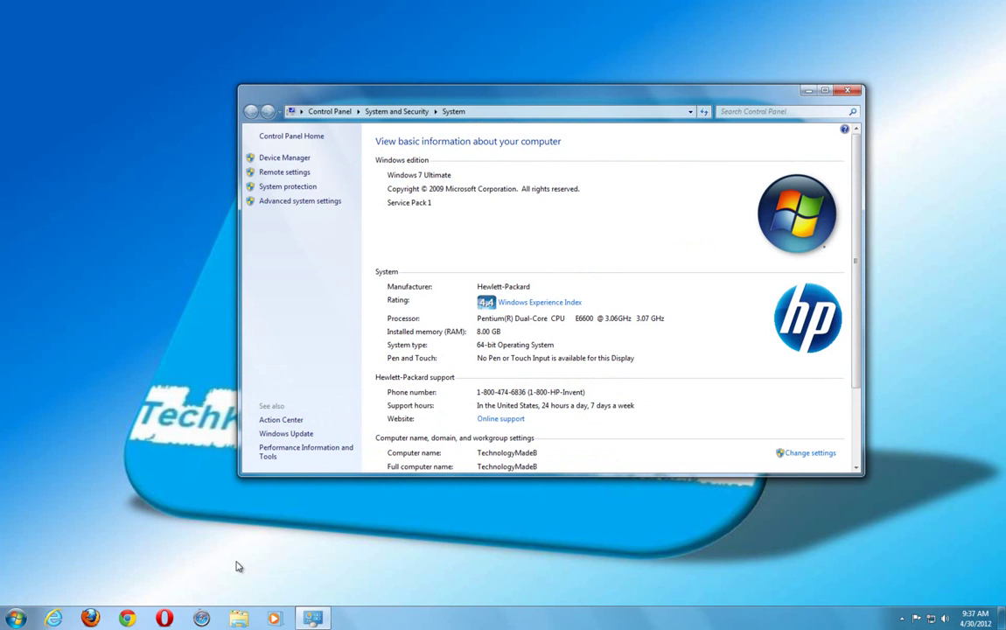
left_click(855, 93)
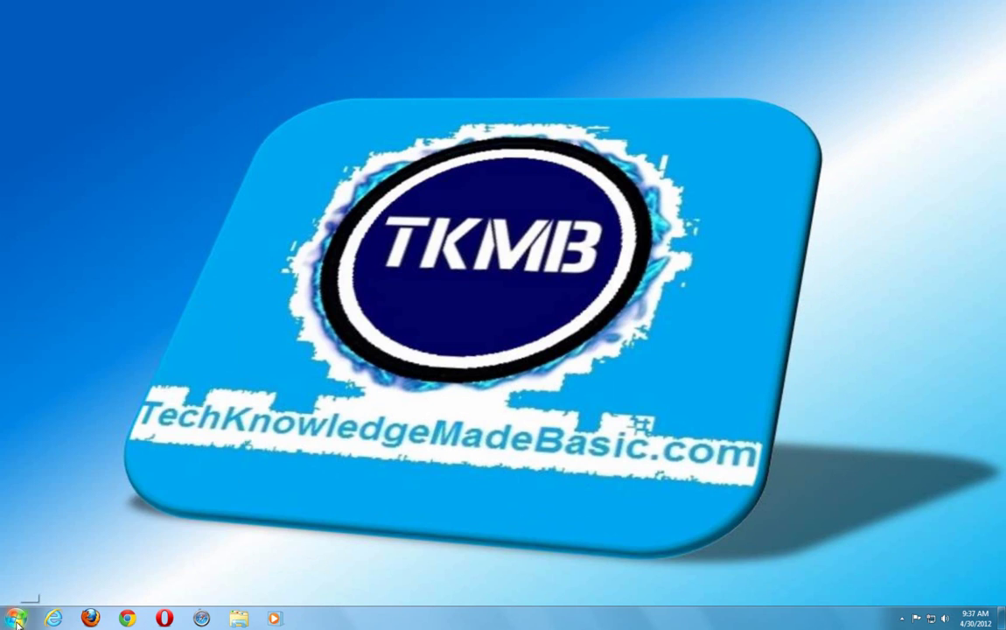
Step: Go through Control Panel's System and Security to the System information page
left_click(16, 620)
left_click(207, 486)
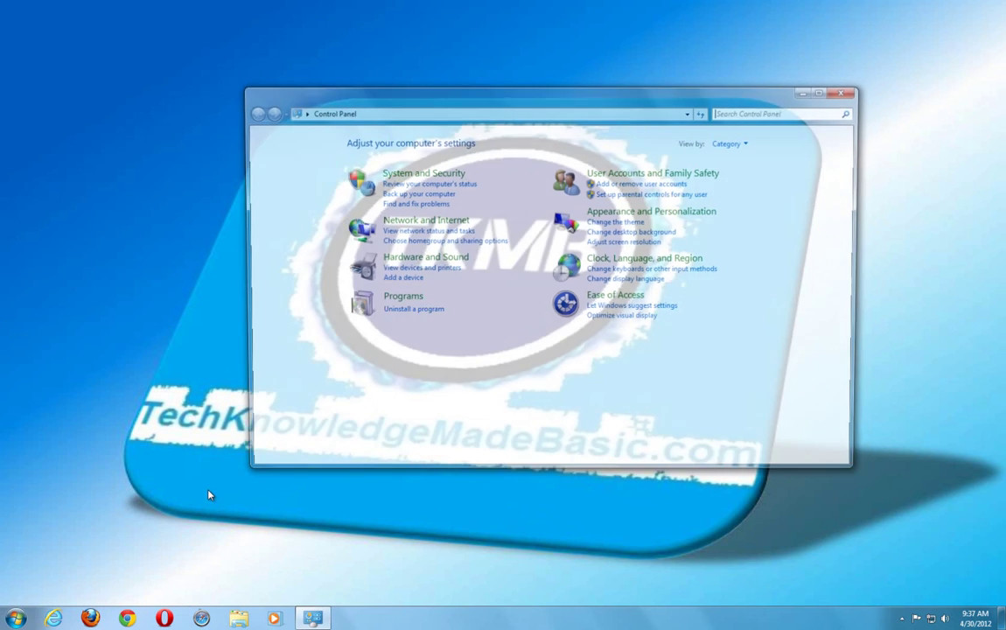
left_click(413, 178)
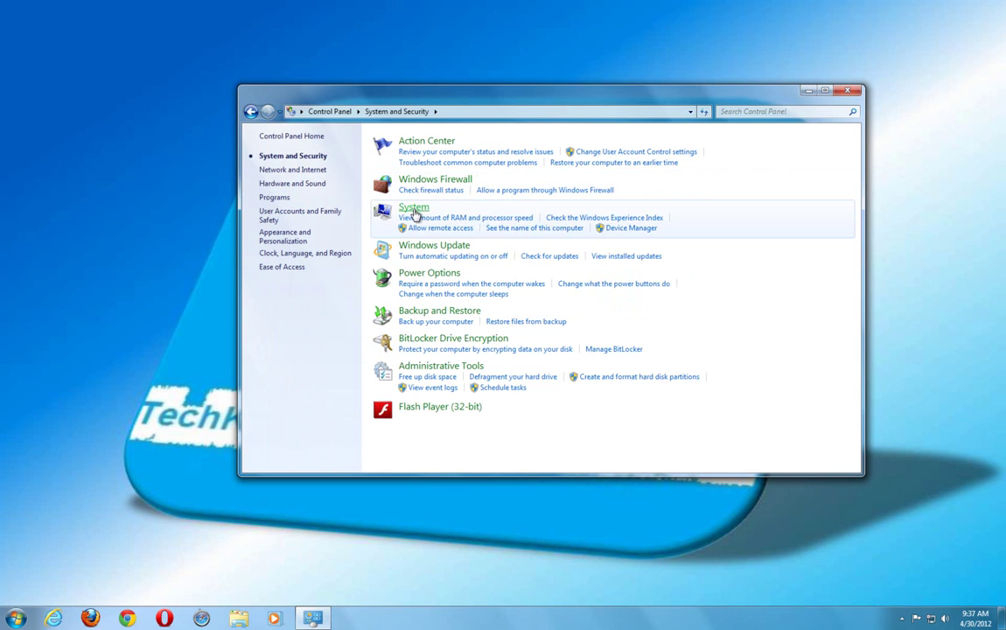
left_click(414, 210)
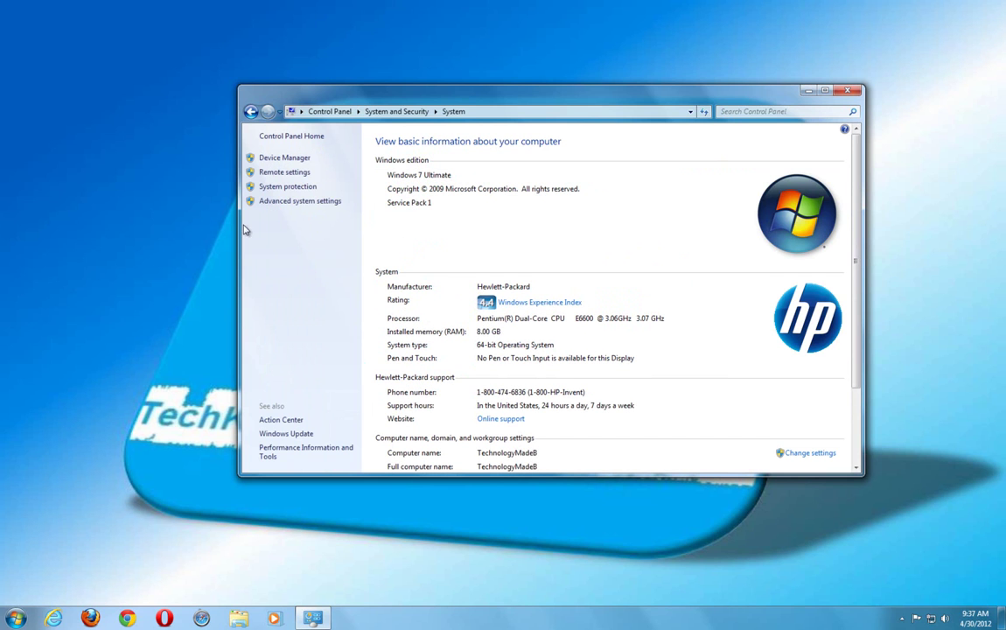
Step: Open Advanced system settings, then Performance Options at the Advanced tab showing the 8191 MB paging file
left_click(285, 202)
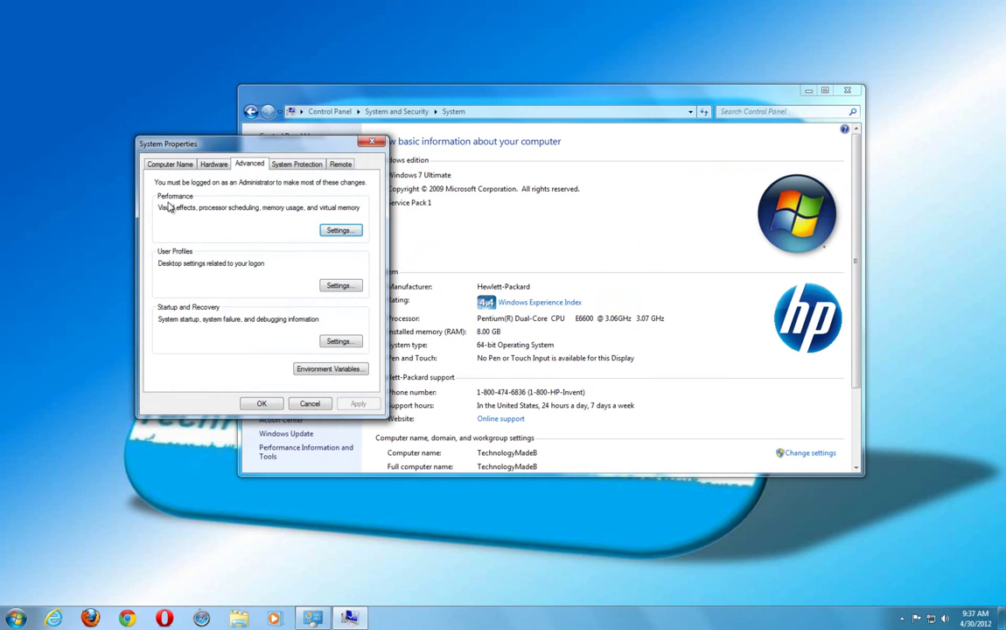
left_click(336, 231)
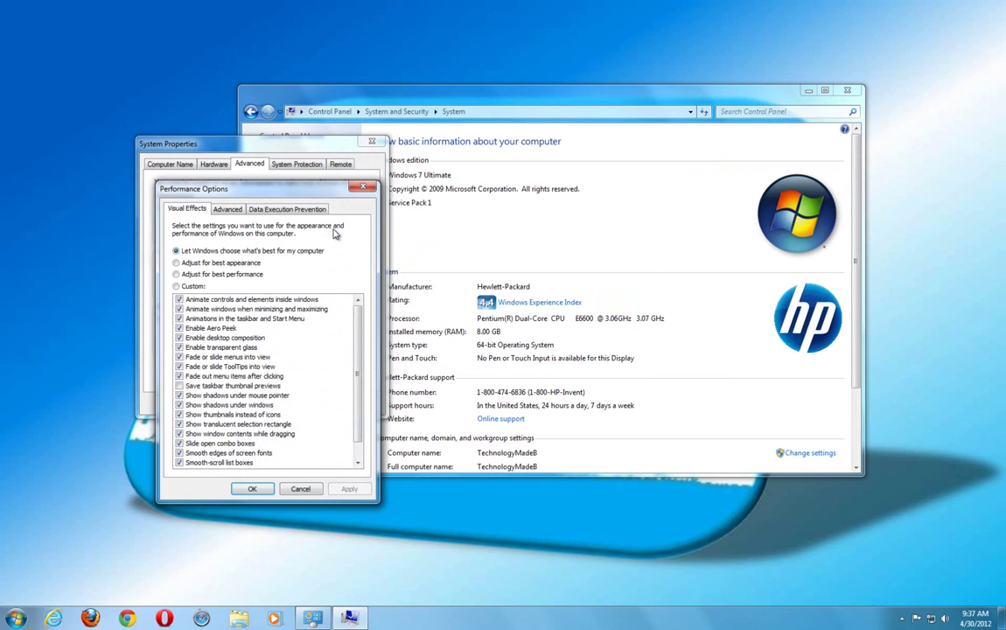
left_click(230, 211)
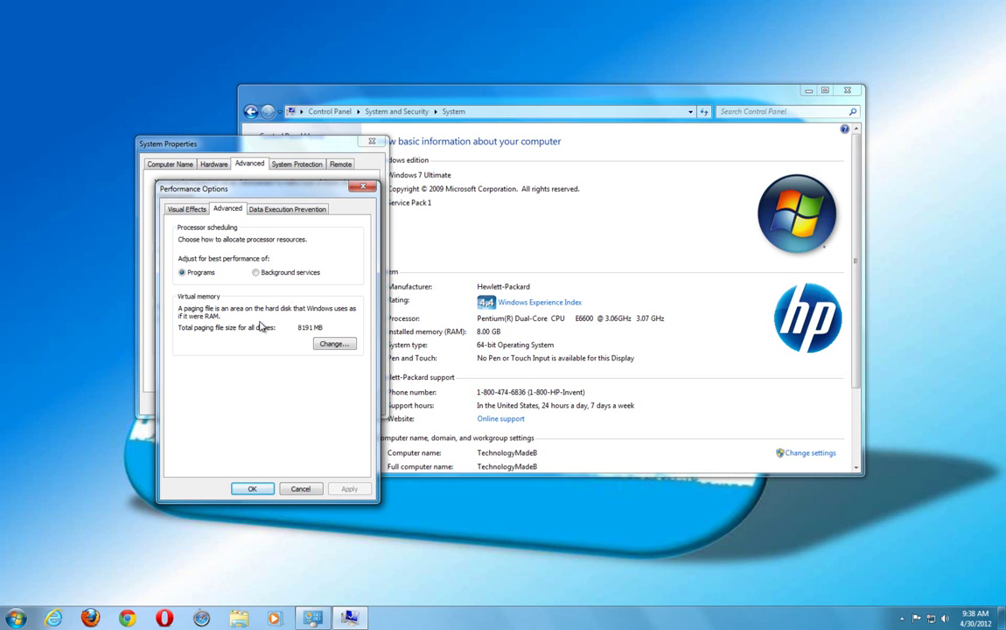
Step: In Virtual Memory, turn off automatic paging file management and select C:'s Initial size field
left_click(332, 343)
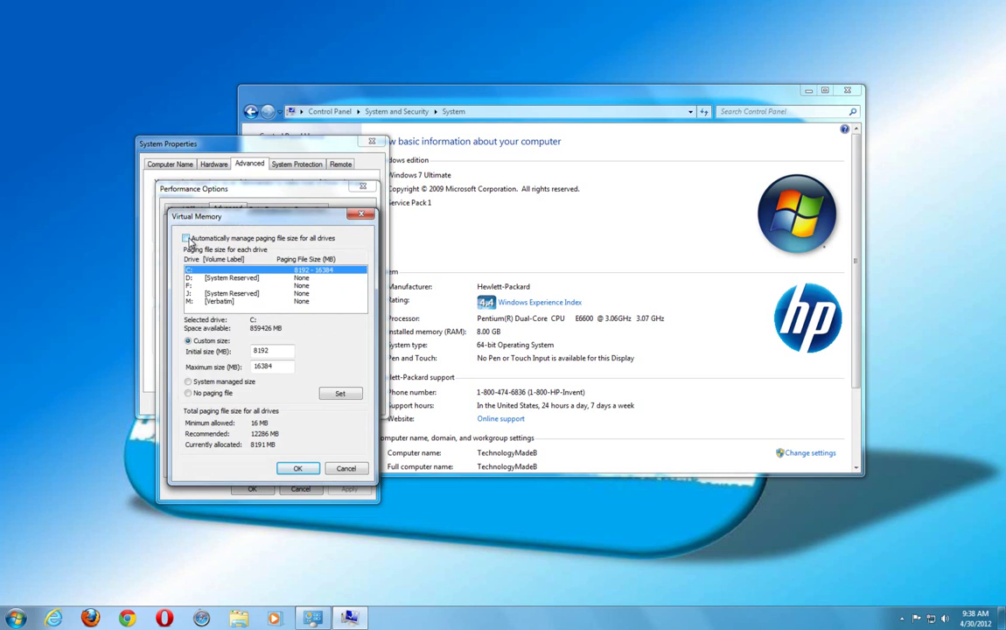
left_click(254, 238)
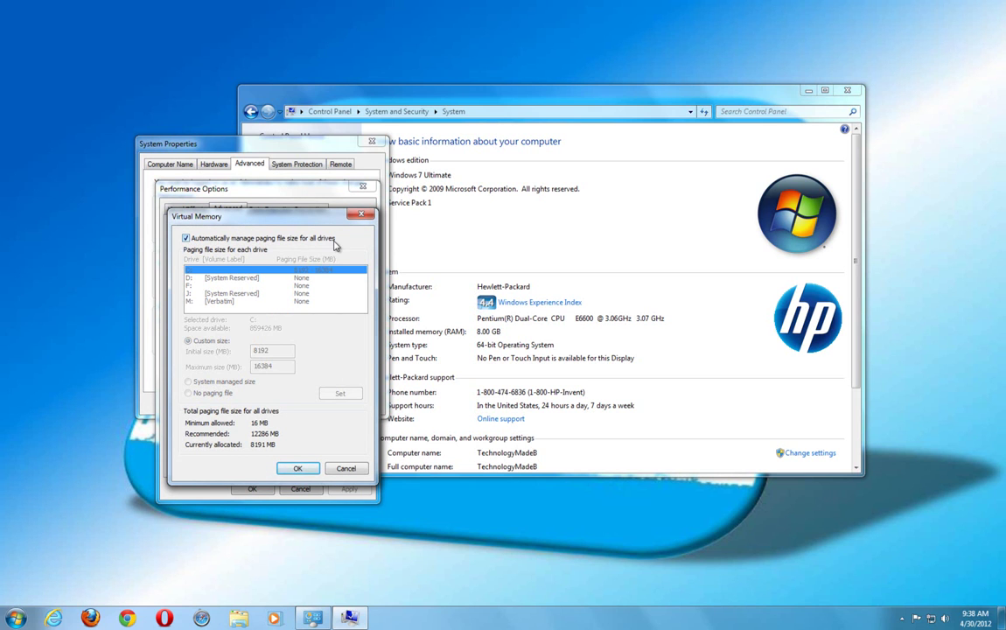
left_click(187, 238)
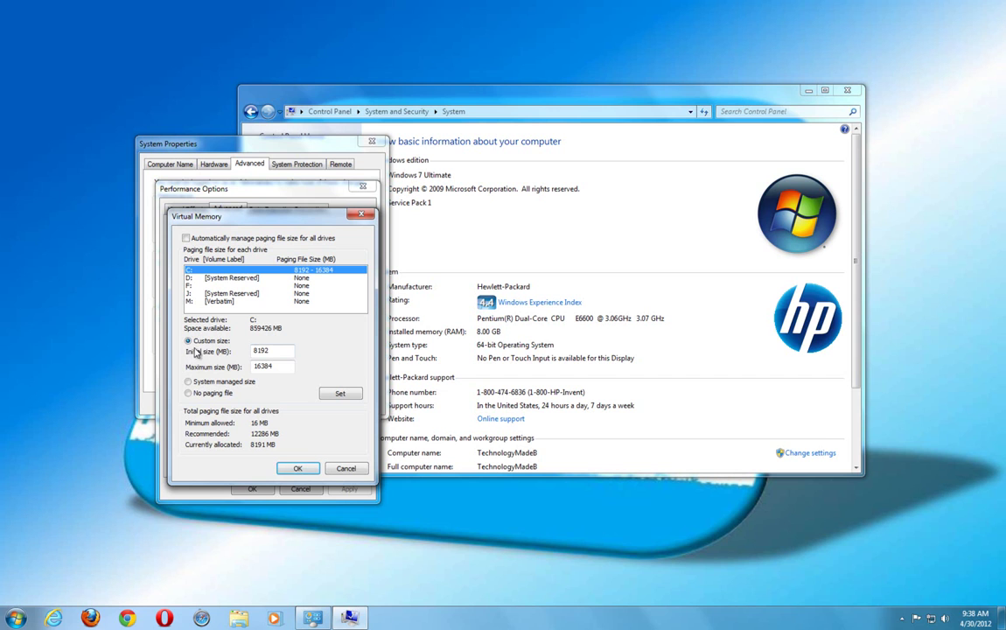
left_click(274, 350)
left_click_drag(274, 350, 229, 354)
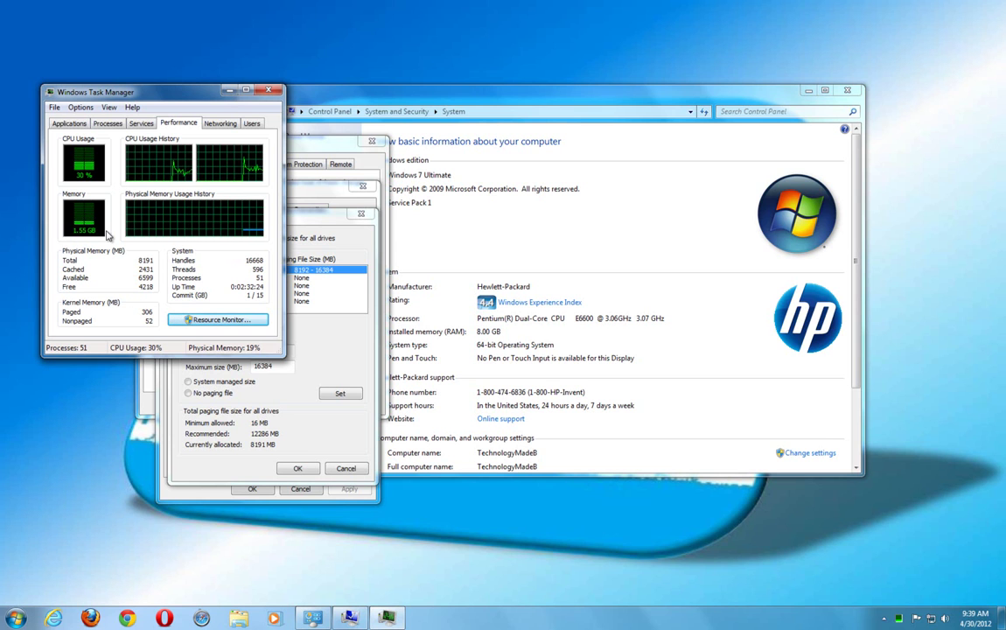
left_click(230, 92)
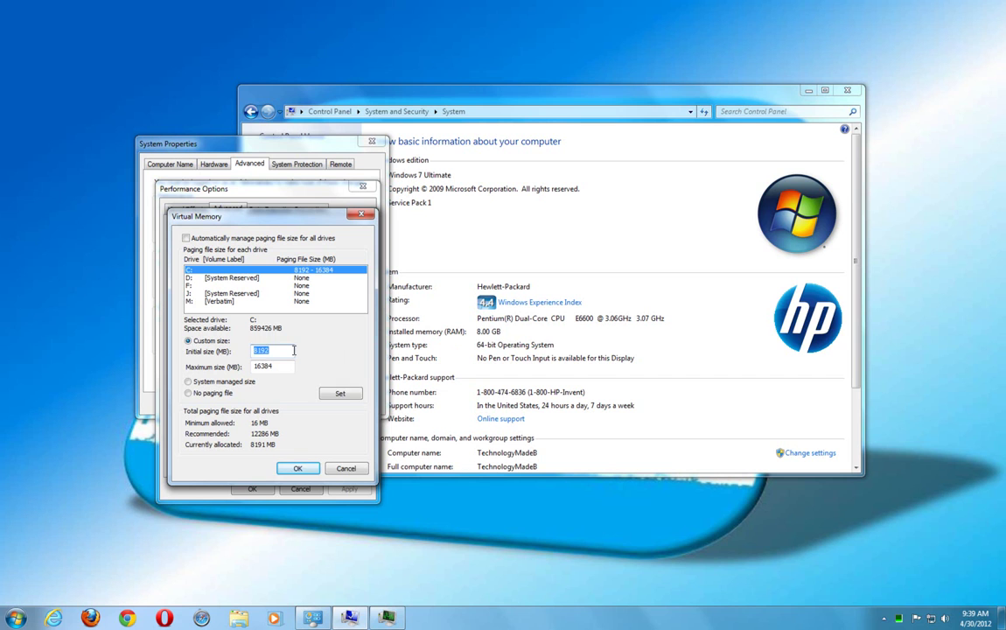
Step: Enter 10000 MB initial and 12000 MB maximum paging file size for drive C:
type("10000")
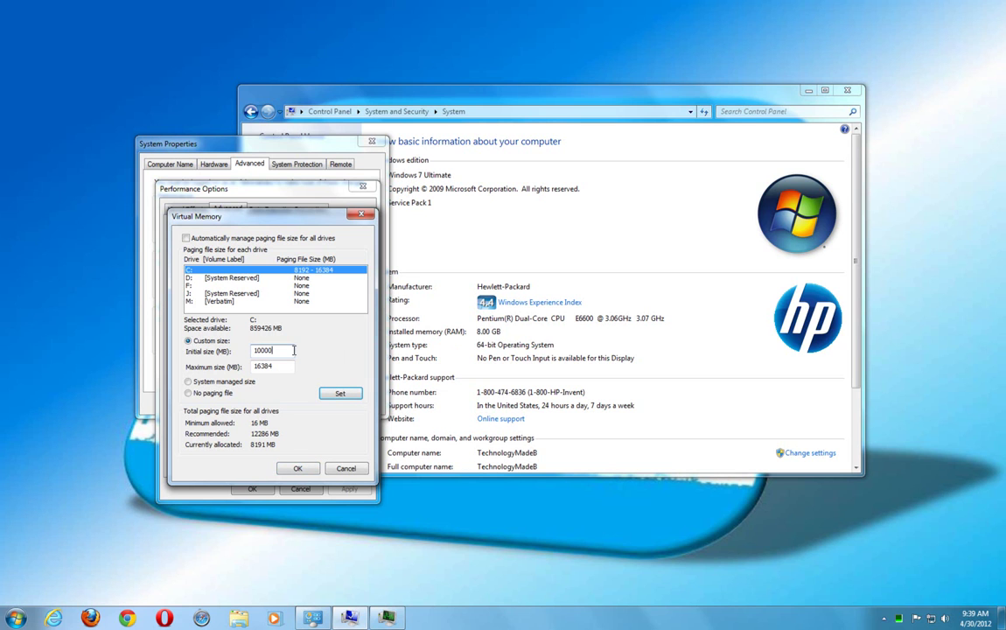
double_click(272, 369)
double_click(266, 369)
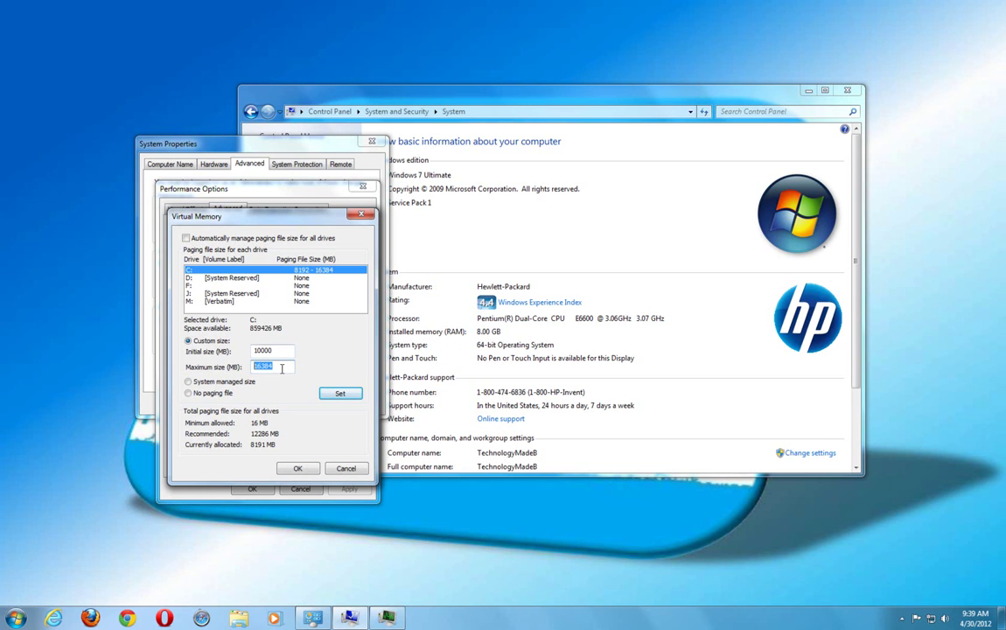
type("12000")
Step: Apply the 10000–12000 MB paging file to C:, accept the restart notice, and close all dialogs
left_click(341, 395)
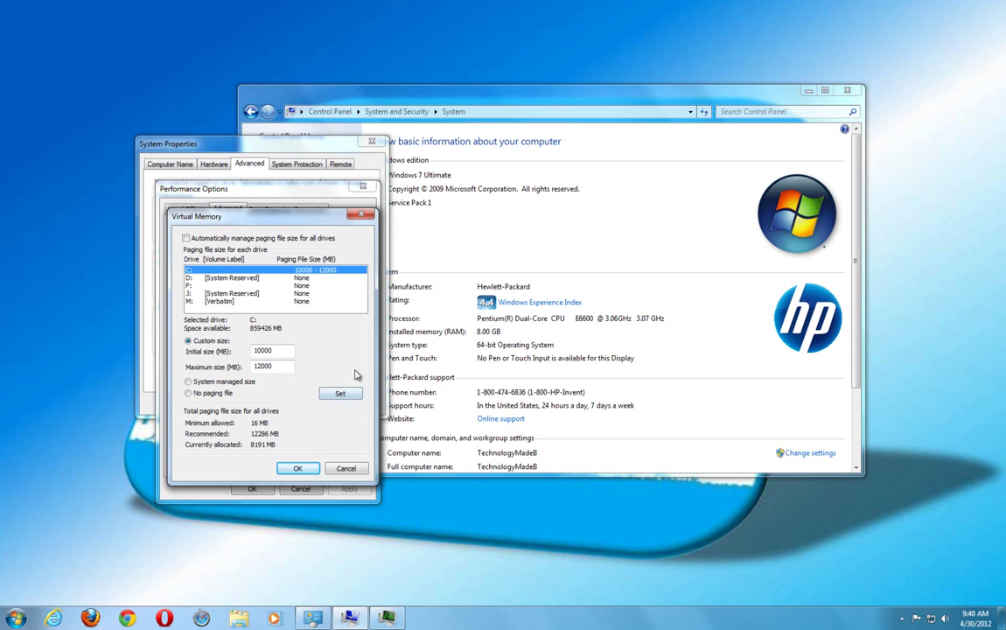
left_click(306, 468)
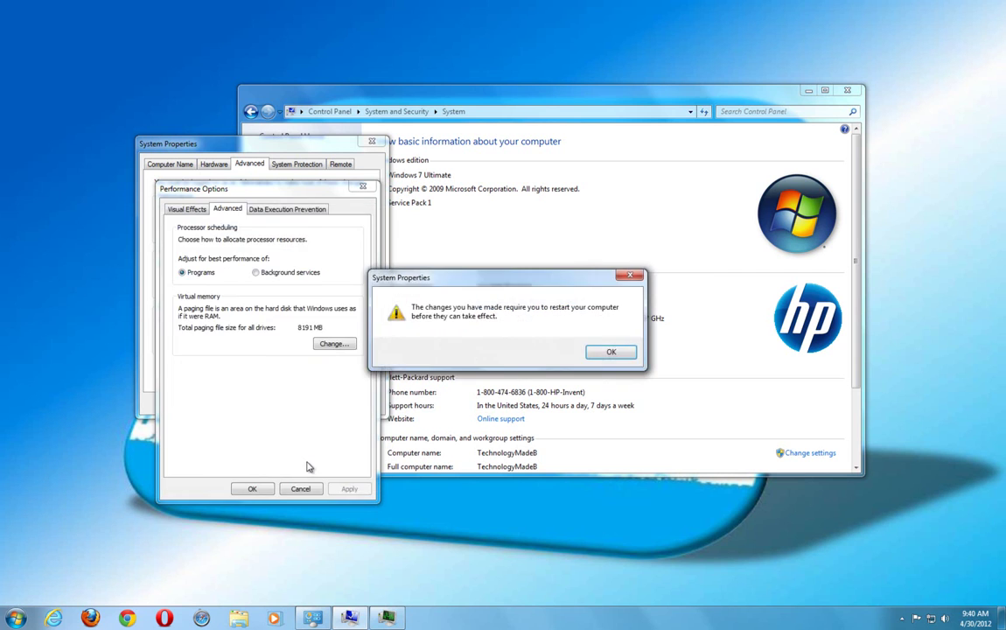
left_click(609, 353)
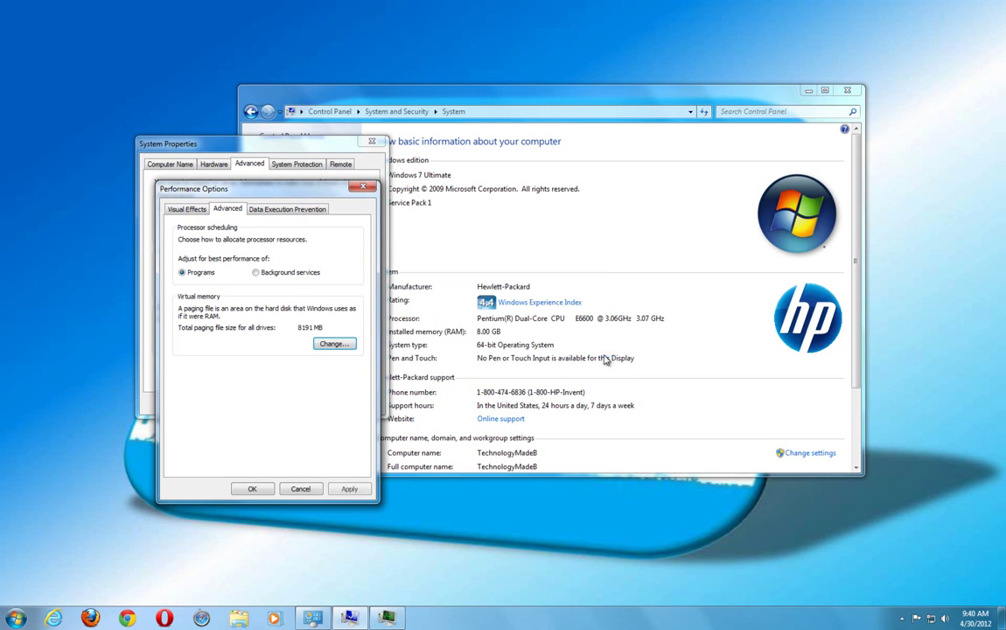
left_click(253, 489)
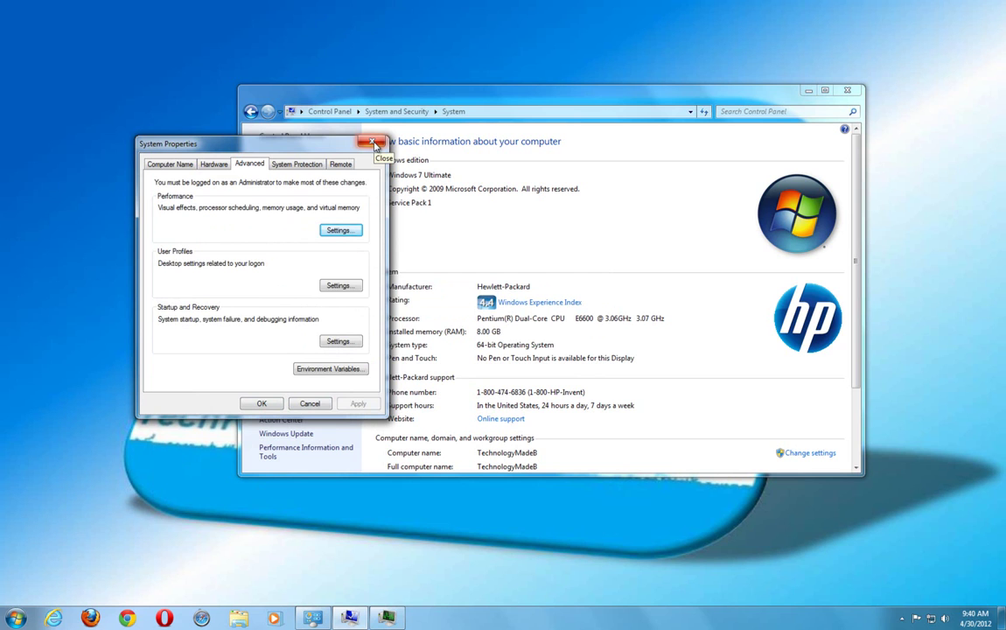
left_click(373, 142)
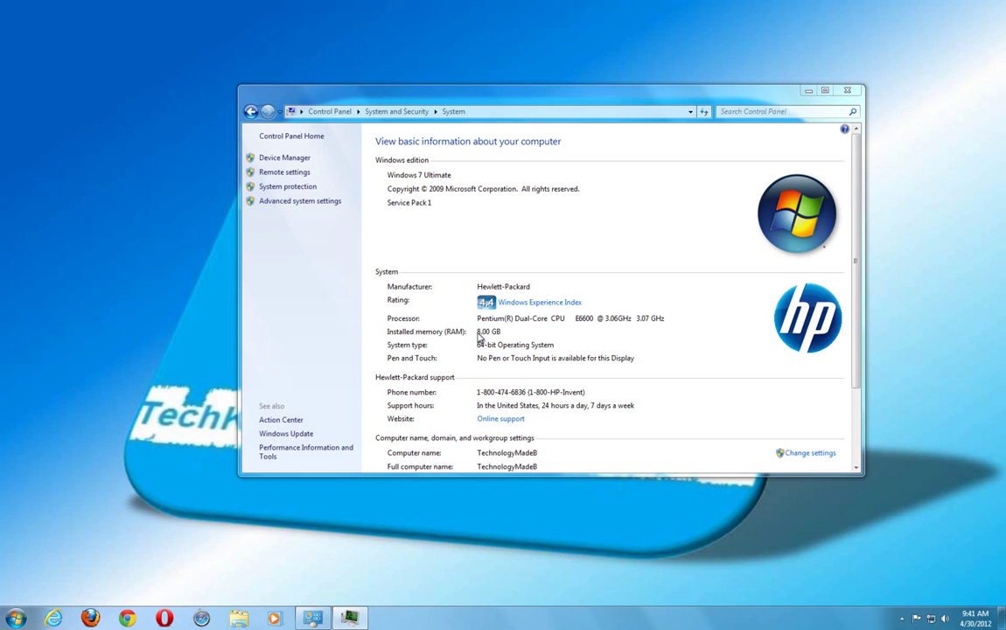
Step: Bring up Task Manager to check memory usage, then close it
left_click(350, 616)
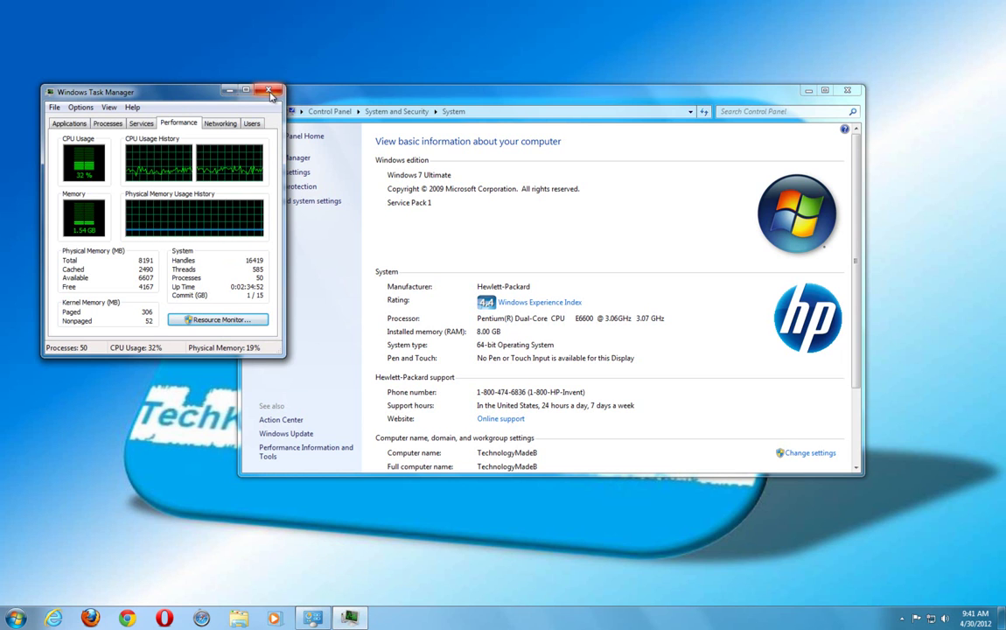
left_click(269, 92)
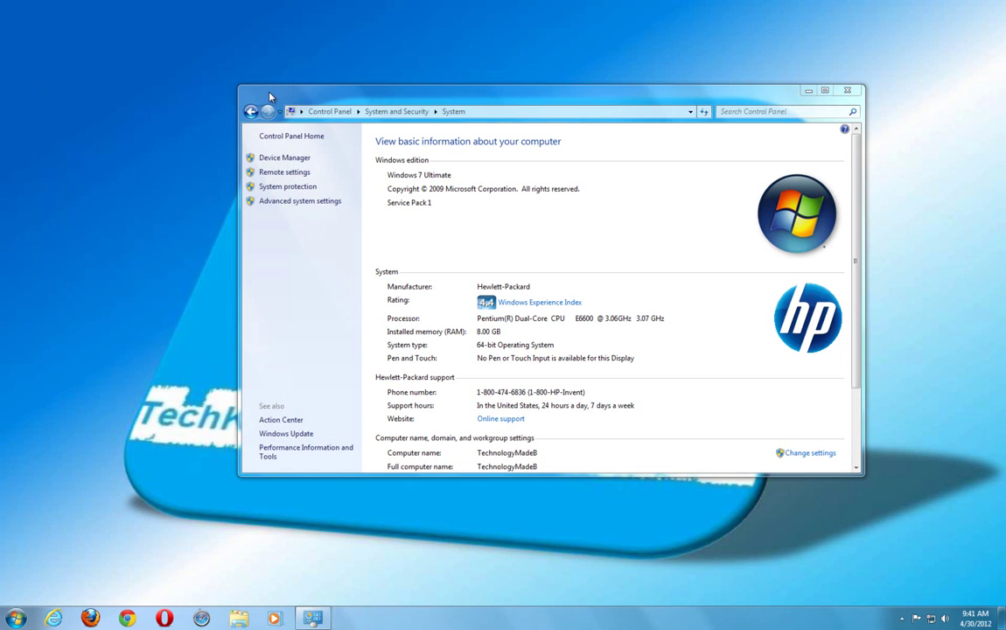
Step: Close the Control Panel System window
left_click(847, 92)
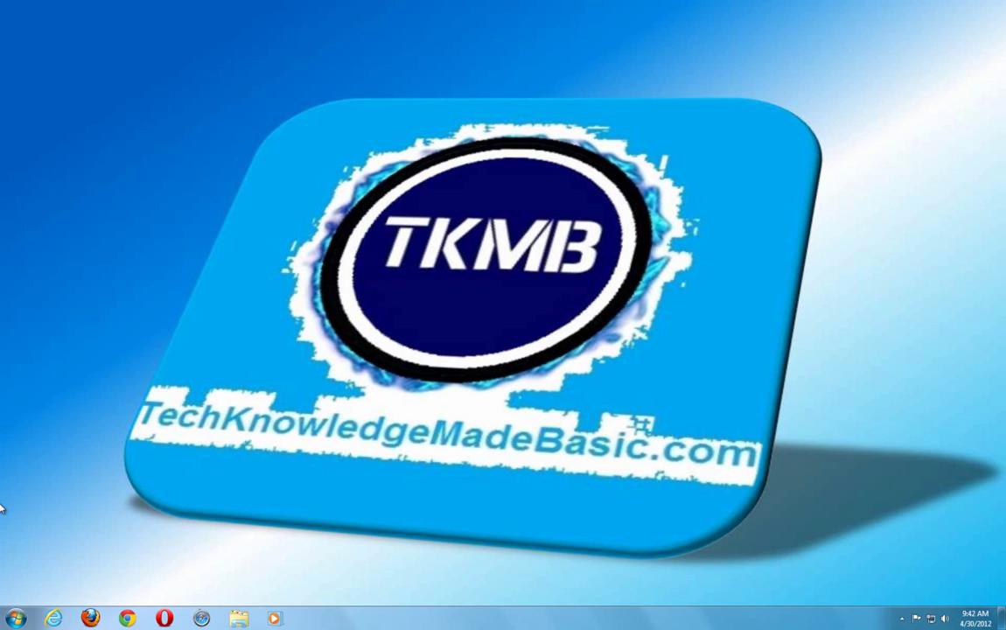
Step: Search for regedit from the Start menu and run it as administrator
left_click(14, 622)
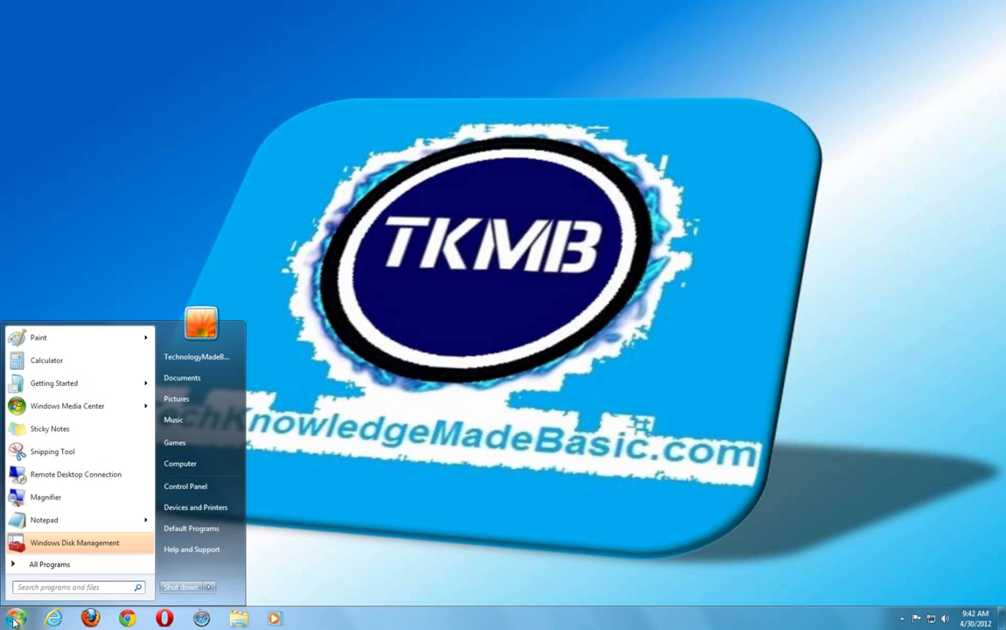
type("re")
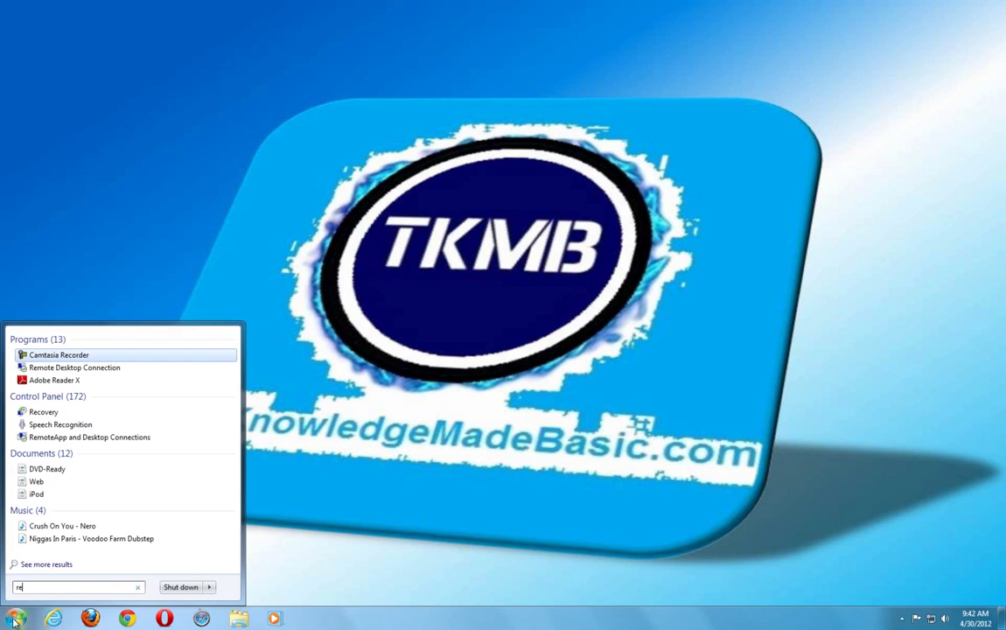
type("gedit")
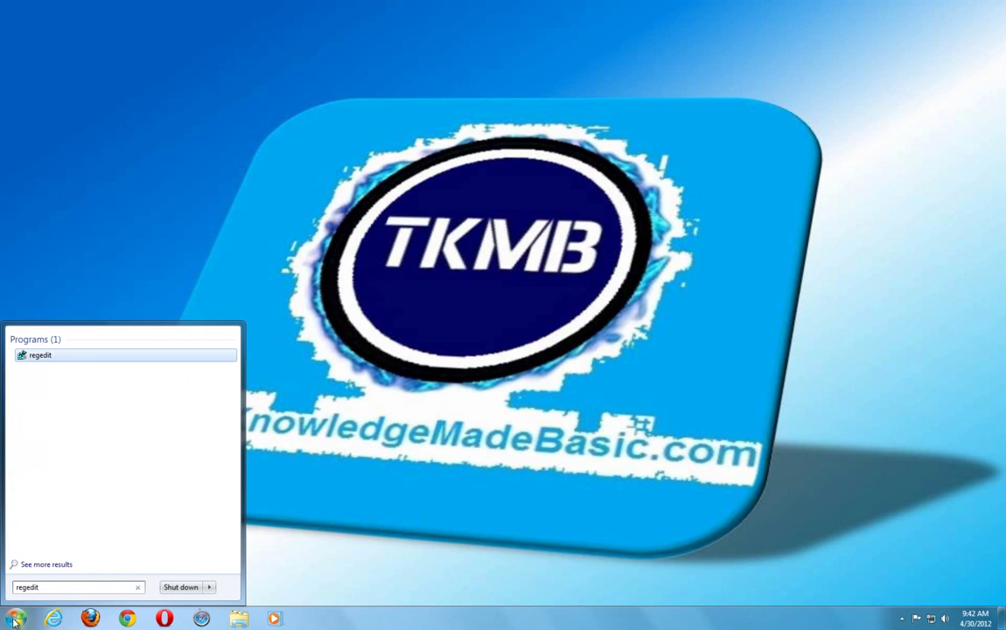
right_click(40, 359)
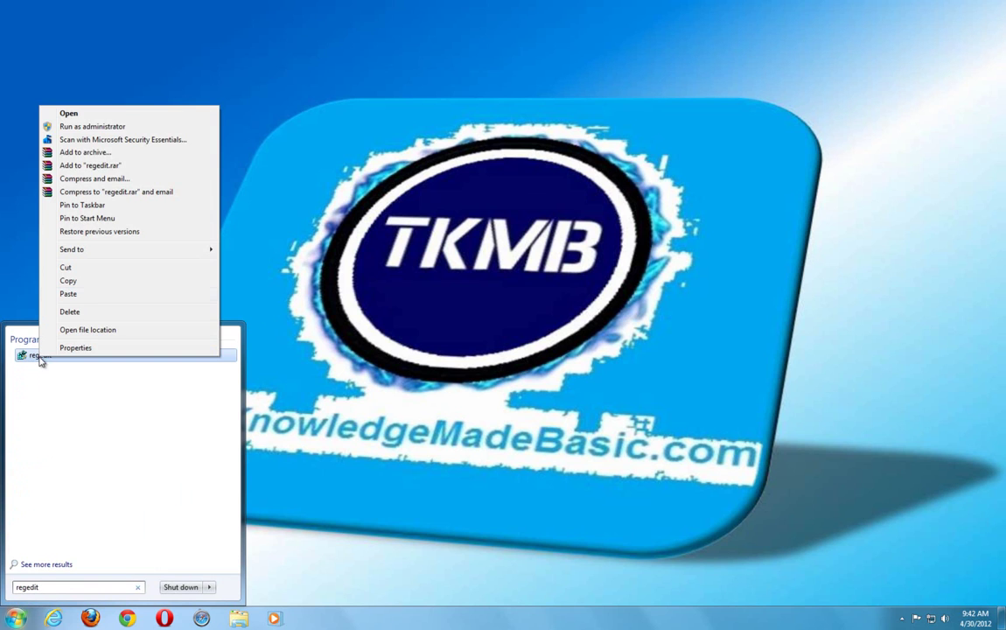
left_click(78, 128)
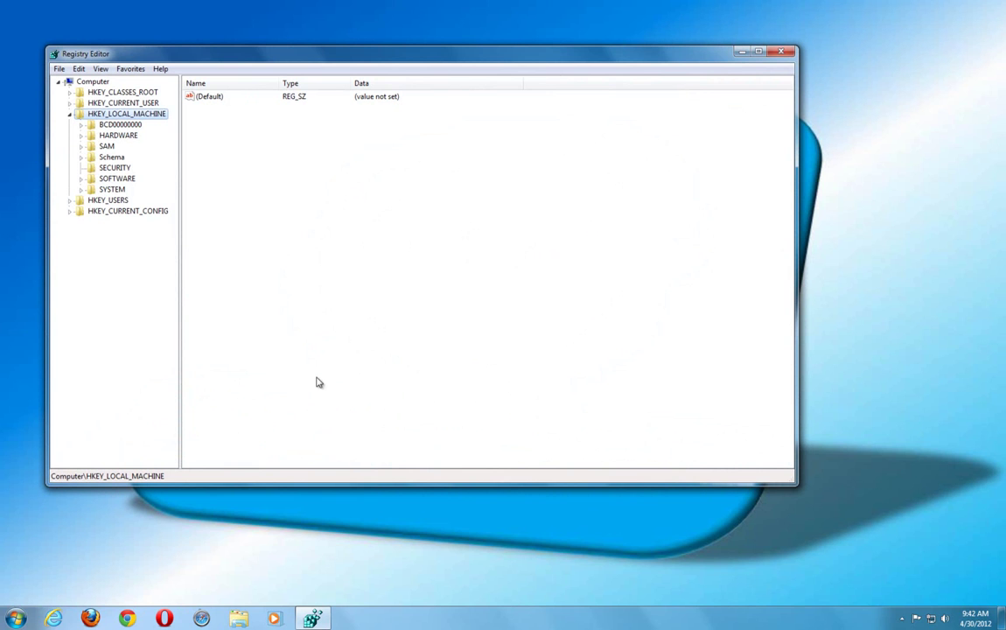
Step: Expand HKEY_LOCAL_MACHINE\SYSTEM\CurrentControlSet\Control down to Session Manager
left_click_drag(513, 57, 605, 104)
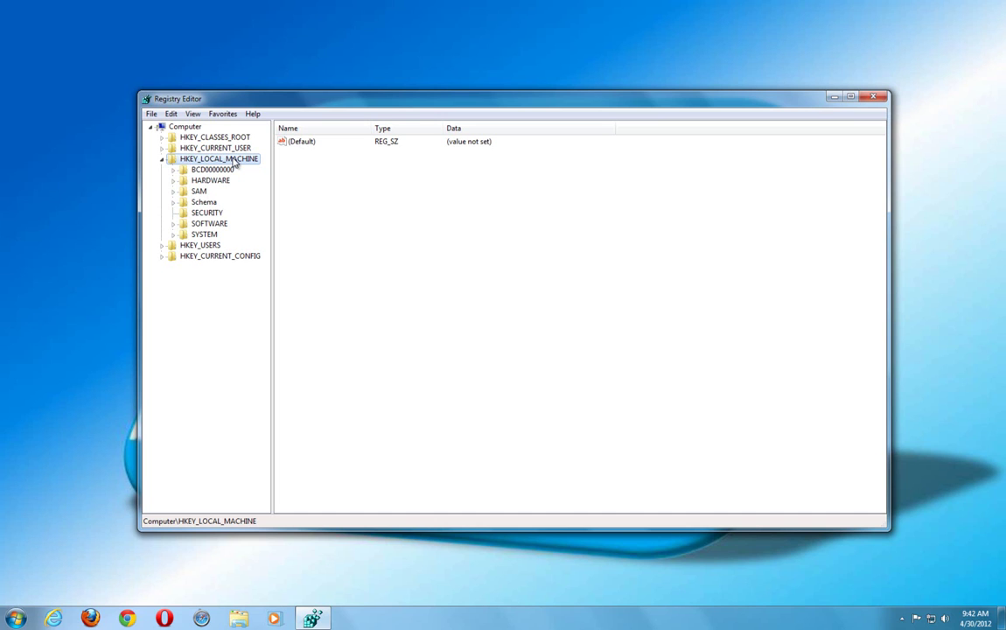
left_click(173, 234)
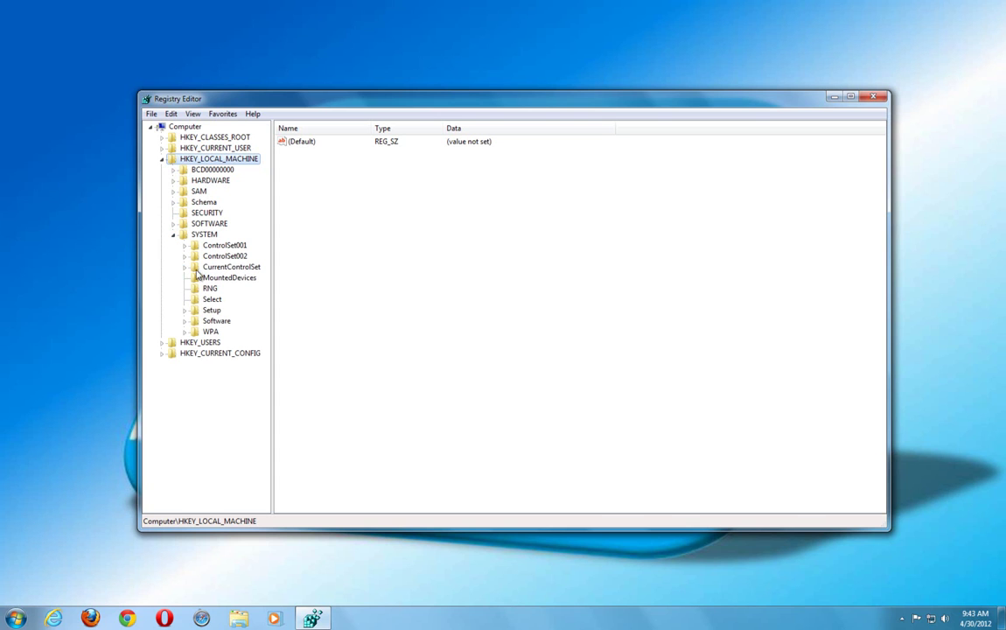
left_click(185, 268)
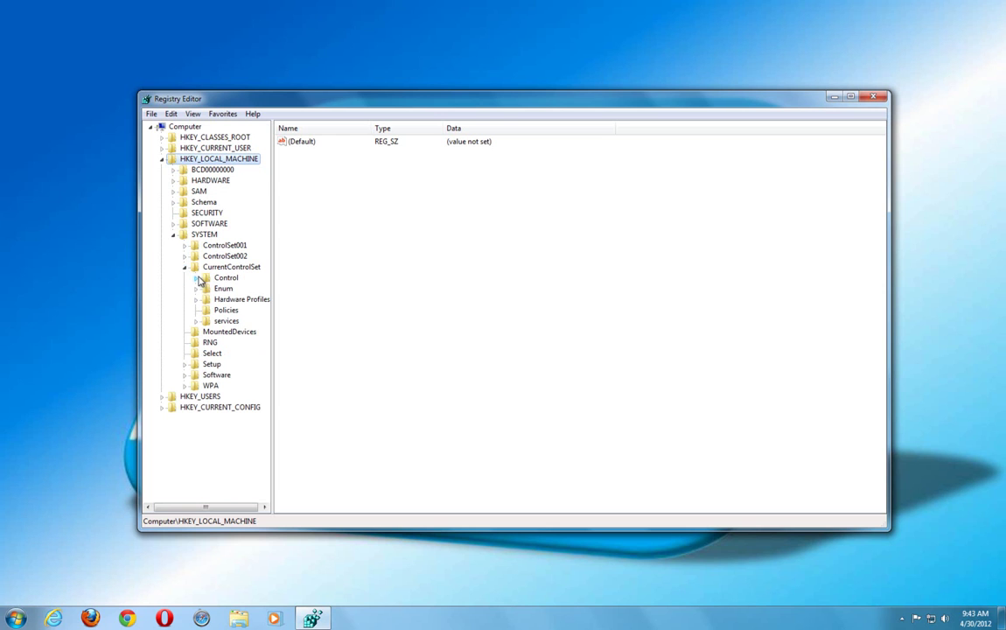
left_click(196, 278)
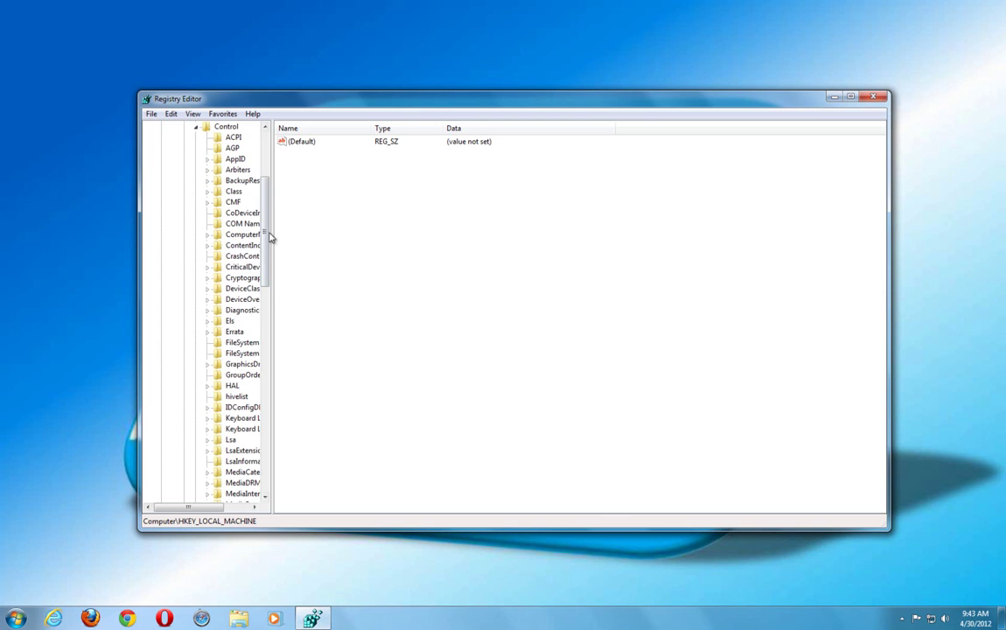
left_click_drag(268, 234, 253, 353)
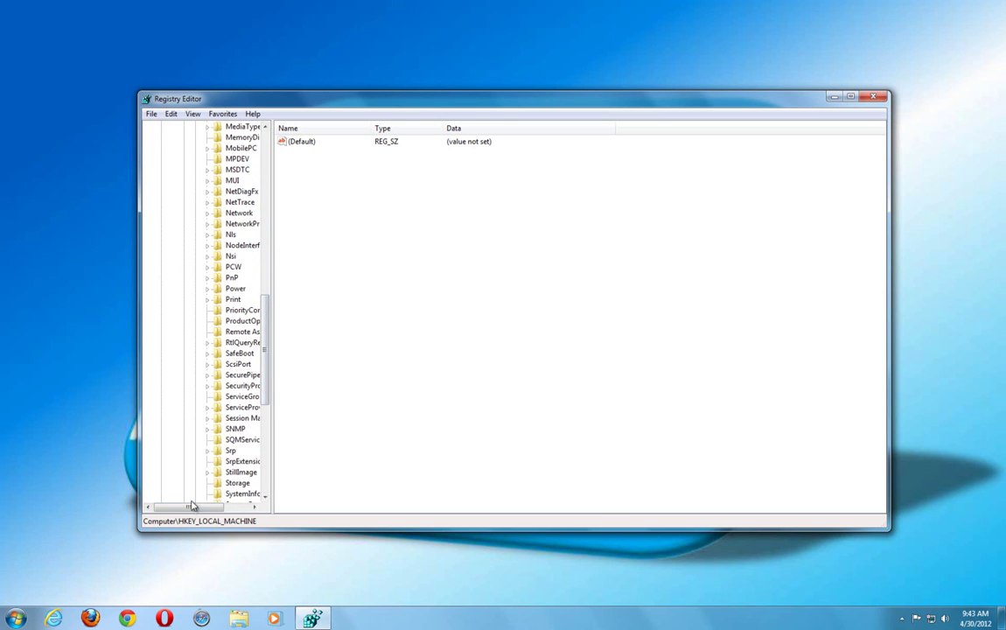
left_click_drag(192, 506, 212, 506)
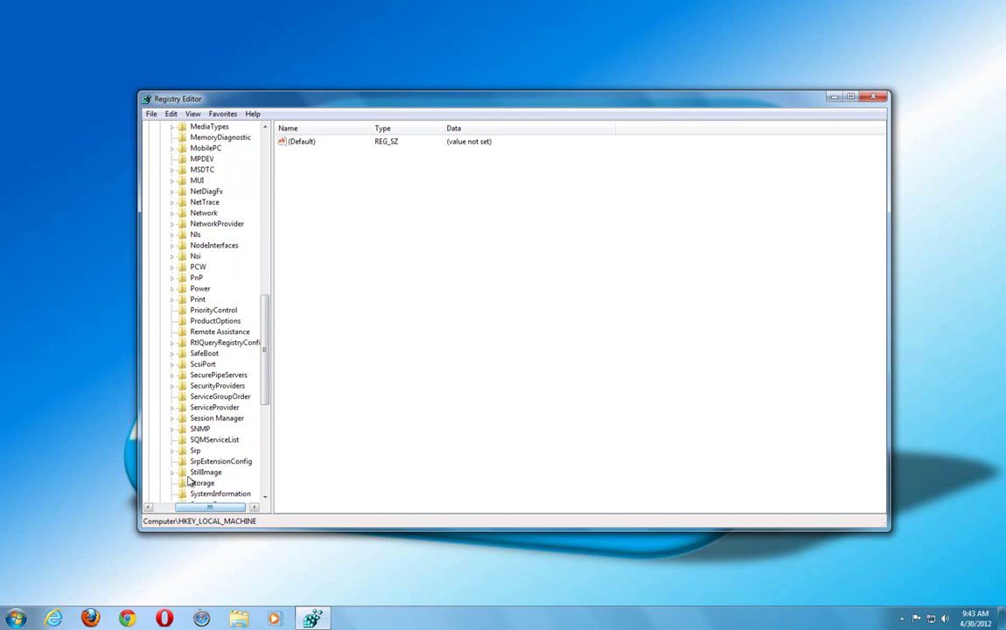
left_click(171, 421)
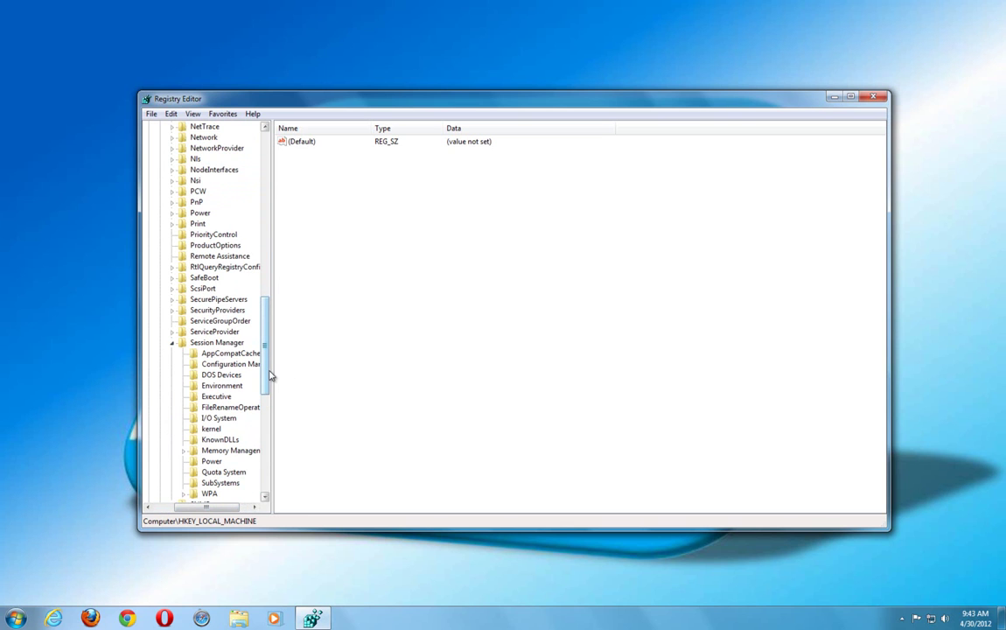
Step: Change ClearPageFileAtShutdown under Memory Management from 0 to 1, then close Registry Editor
left_click(195, 451)
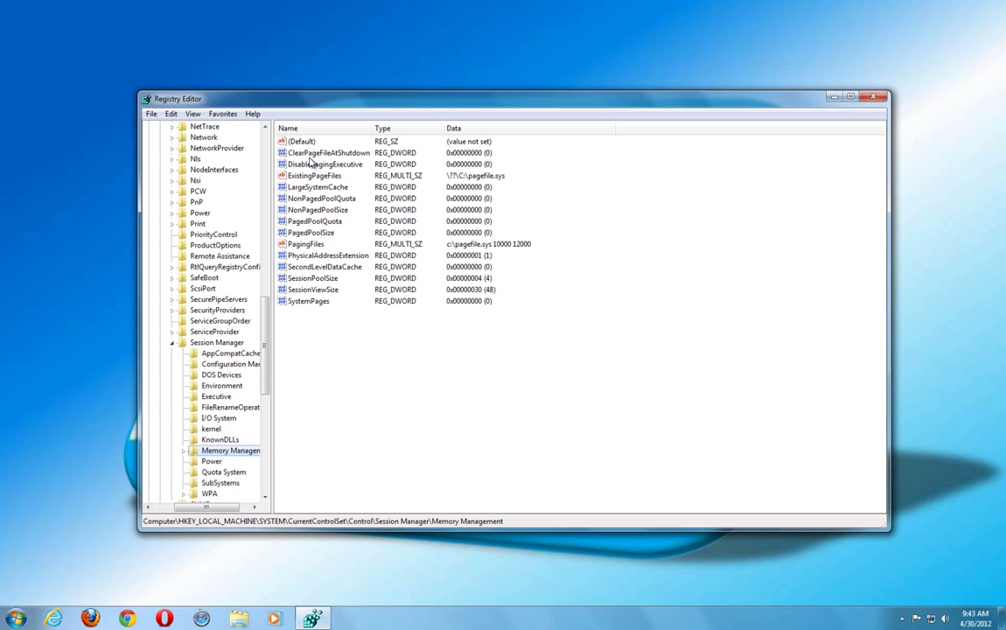
left_click(340, 154)
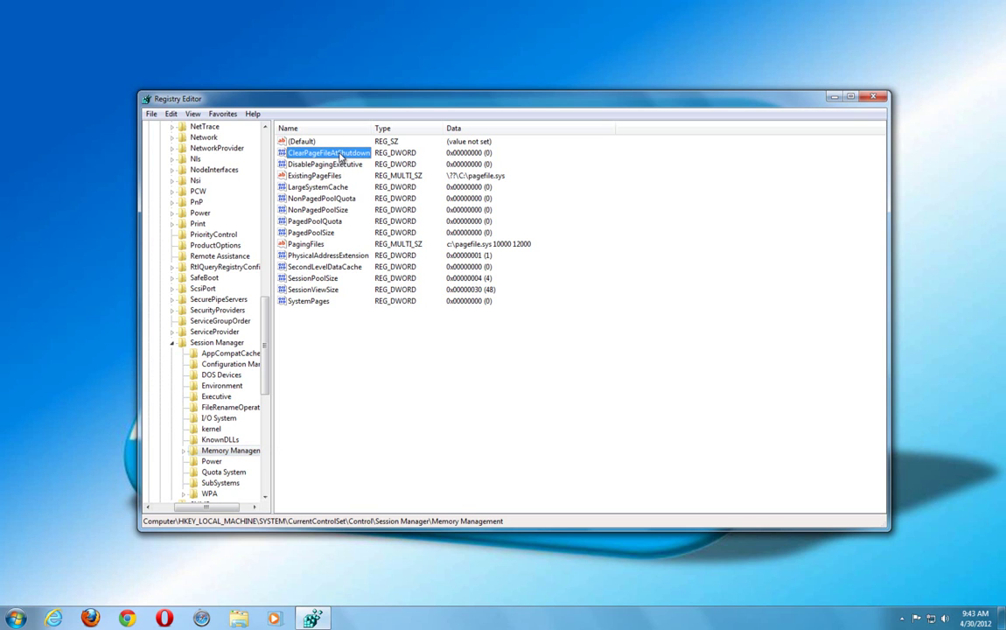
right_click(341, 155)
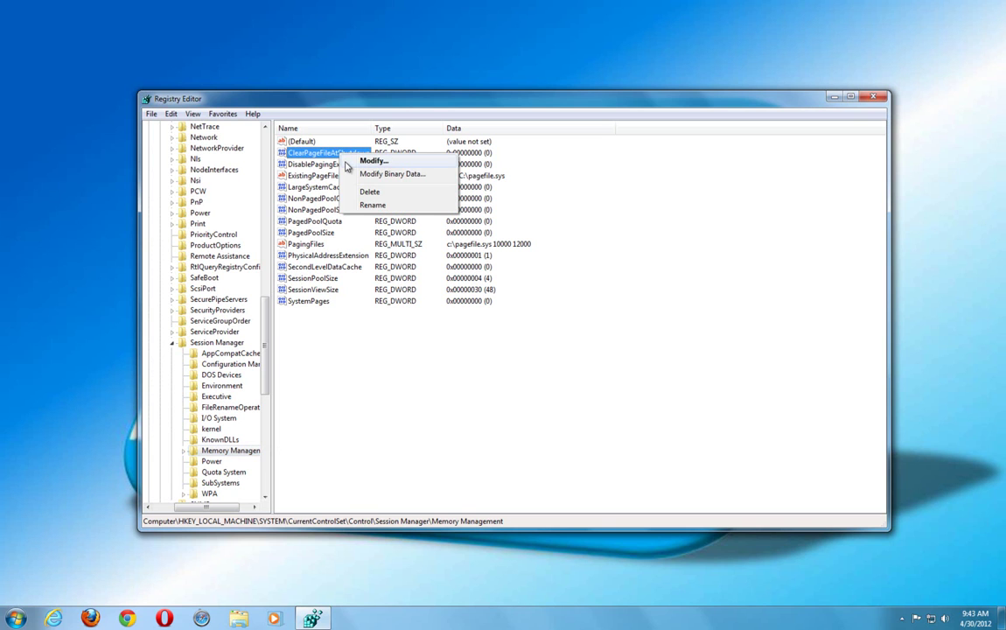
left_click(349, 163)
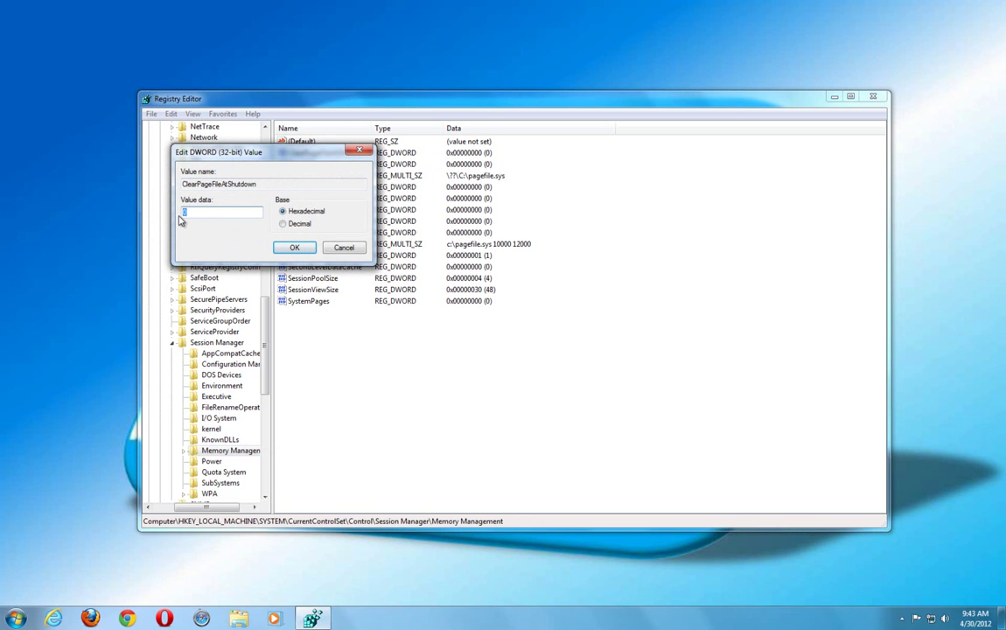
type("1")
left_click(294, 247)
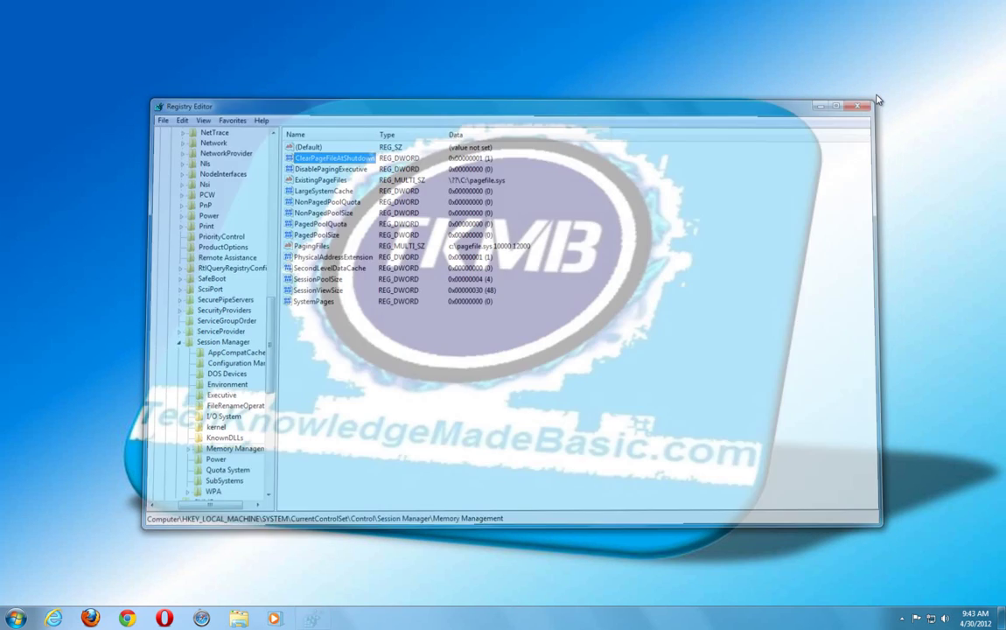
left_click(878, 99)
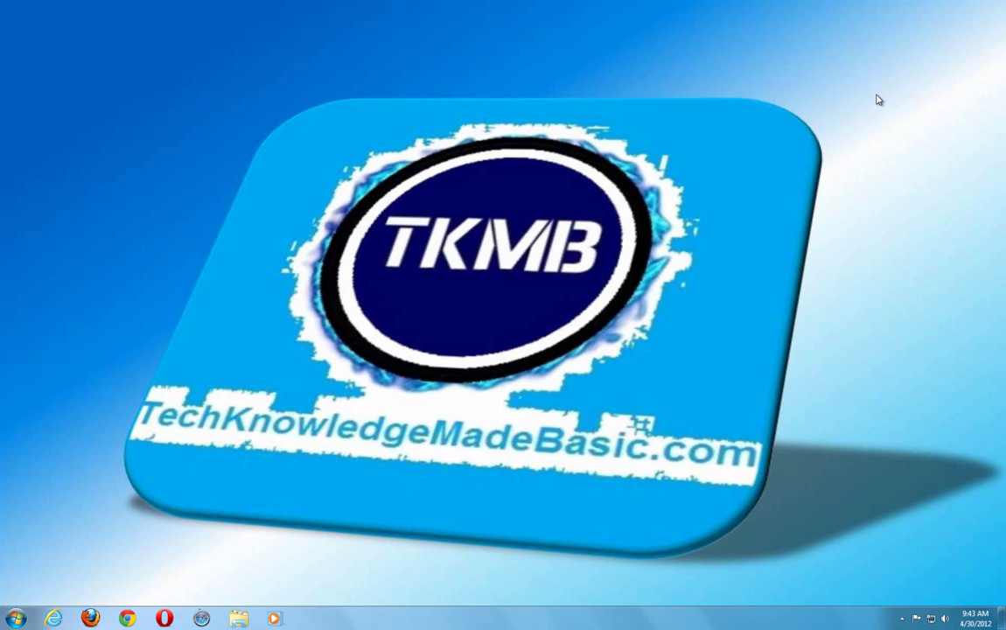